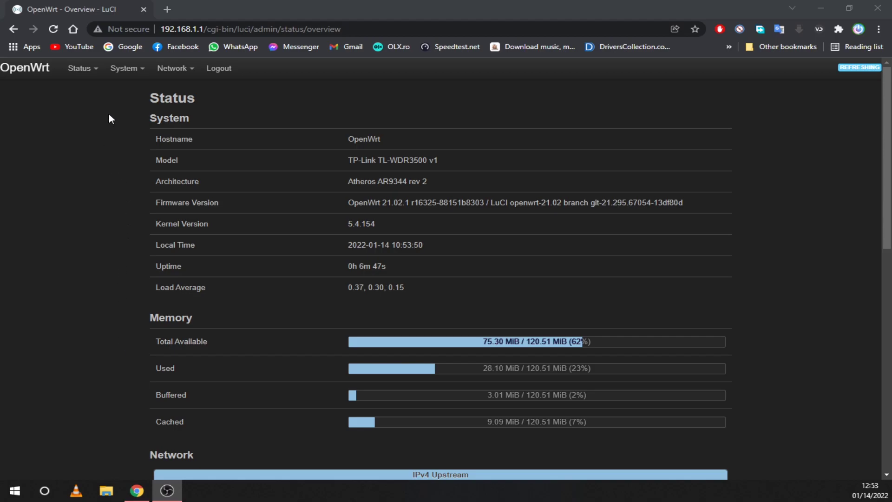
# Scan radio0 under Network > Wireless, choose Join Network for DIGI-b9KF, then close the join form
pyautogui.moveTo(176, 68)
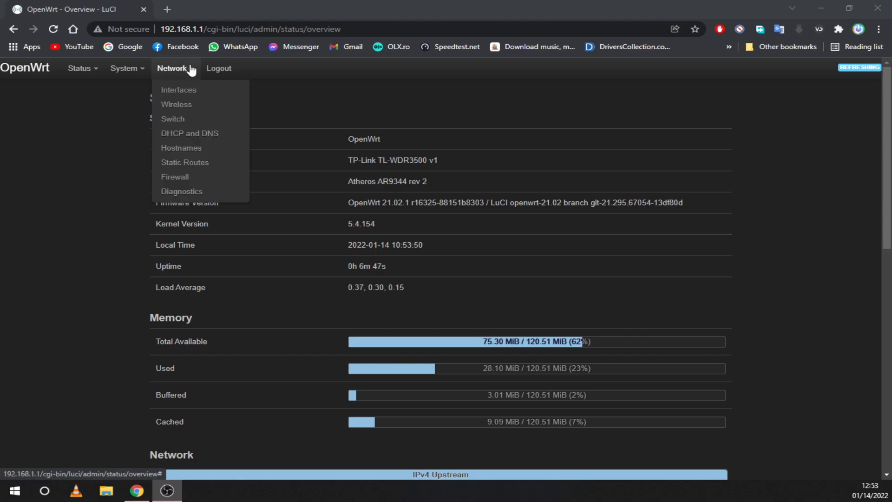
pyautogui.click(183, 106)
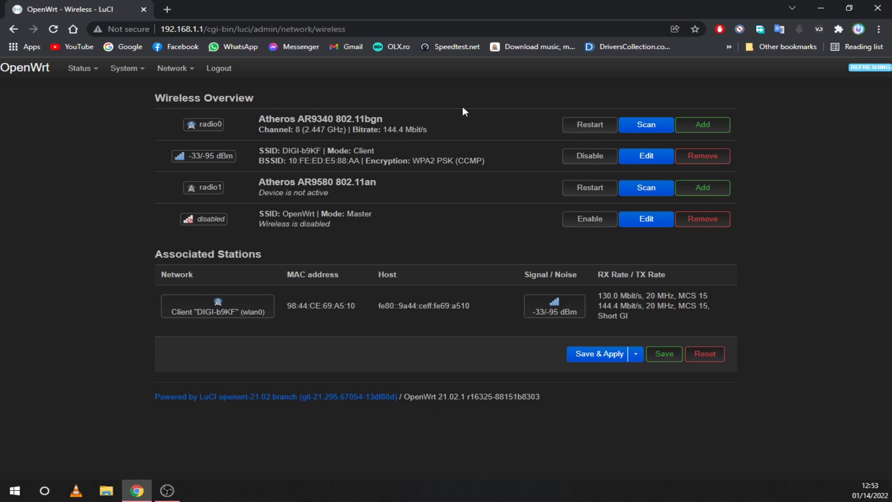
pyautogui.click(638, 125)
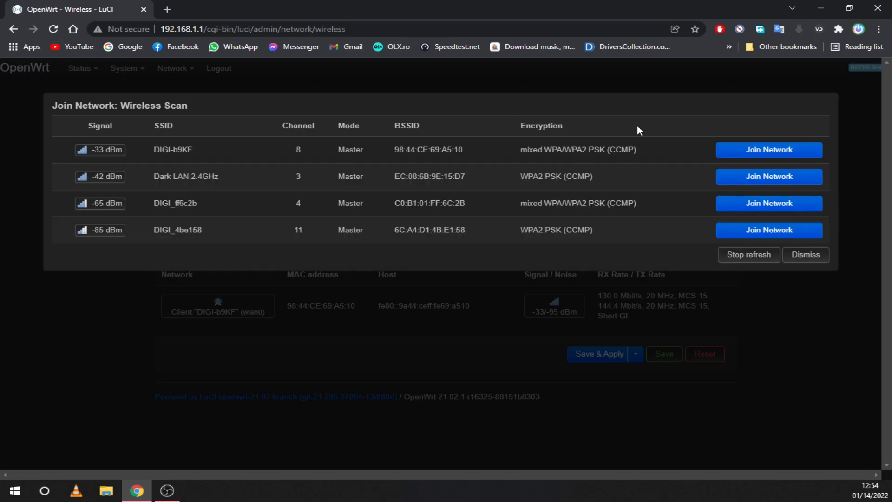
pyautogui.click(742, 154)
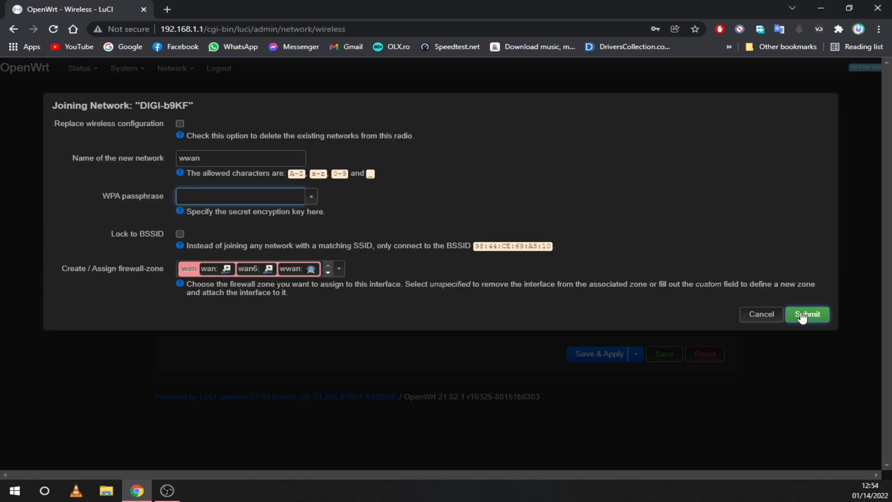
pyautogui.click(749, 316)
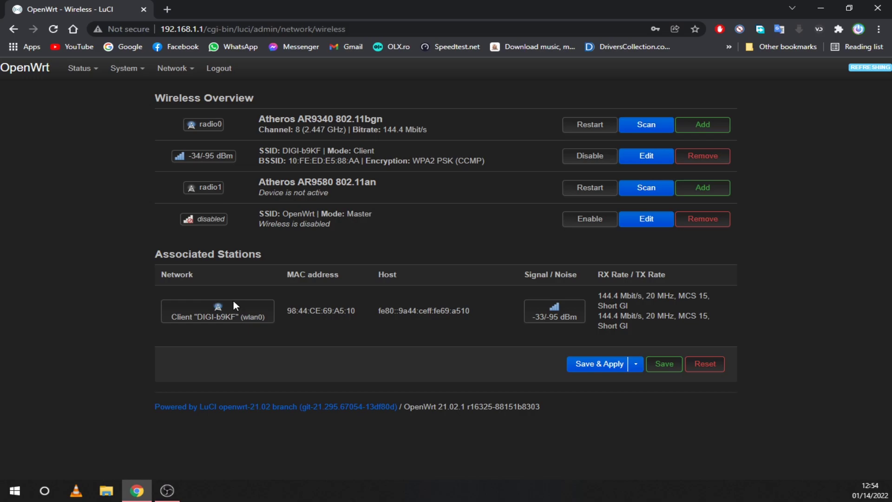
# Update the opkg package lists on the System > Software page and dismiss the output
pyautogui.moveTo(124, 74)
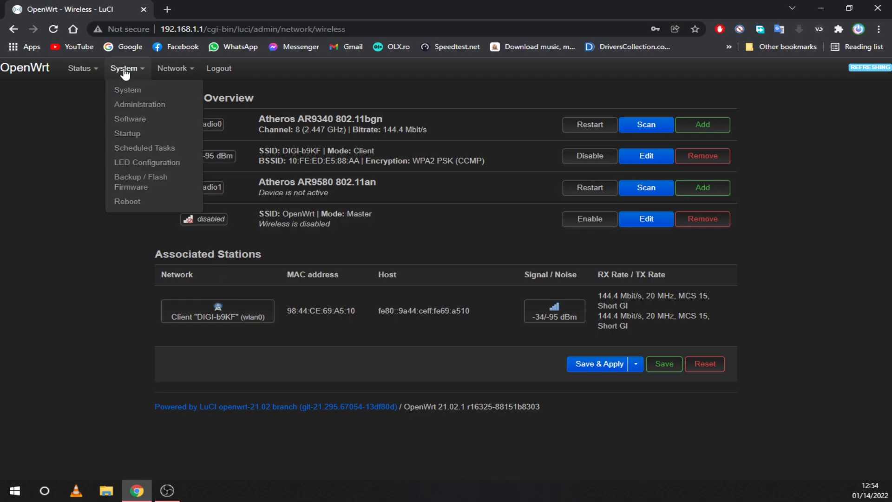
pyautogui.click(139, 124)
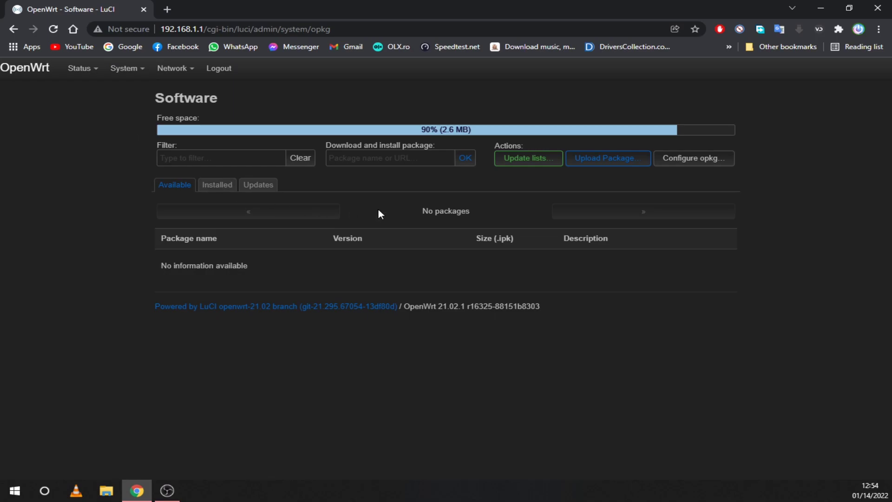
pyautogui.click(534, 160)
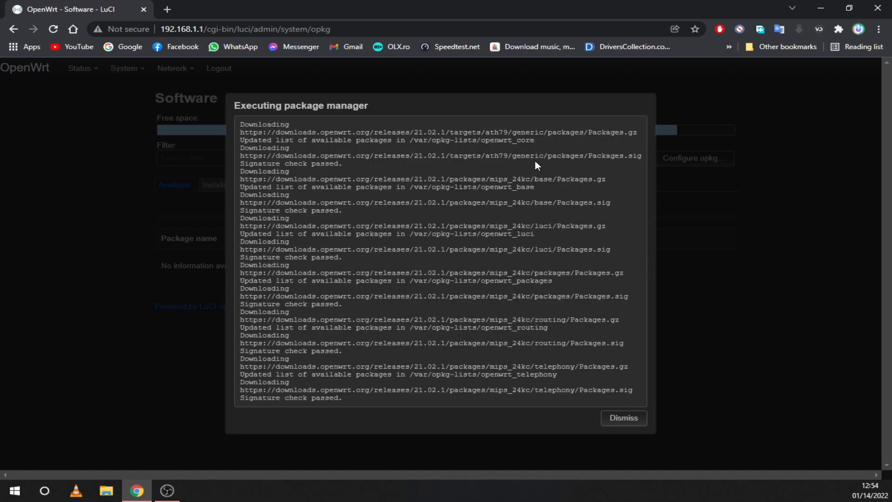
pyautogui.click(633, 420)
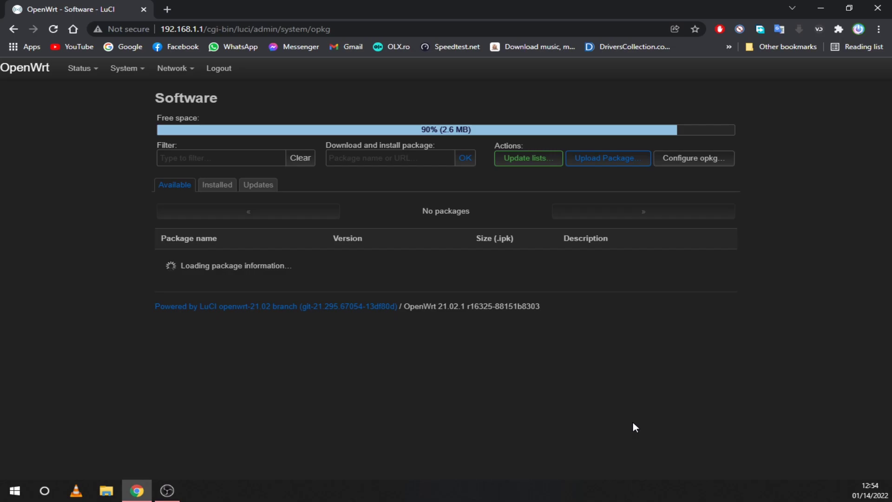
# Filter packages by 'rtl' and install rtl-sdr together with its dependencies
pyautogui.click(222, 161)
pyautogui.write('r')
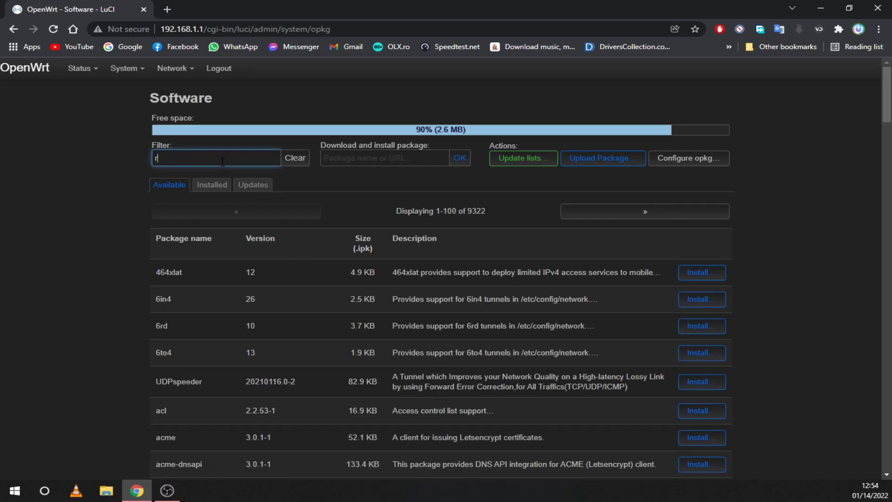
pyautogui.write('tl')
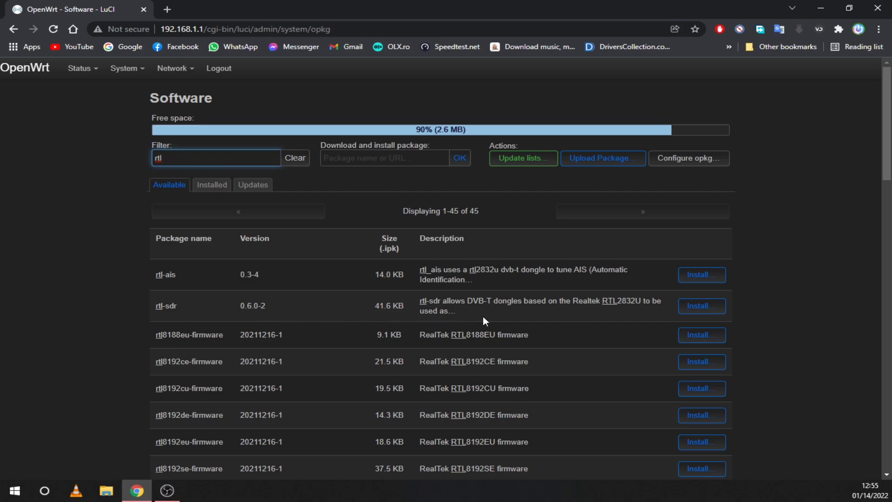
pyautogui.click(708, 310)
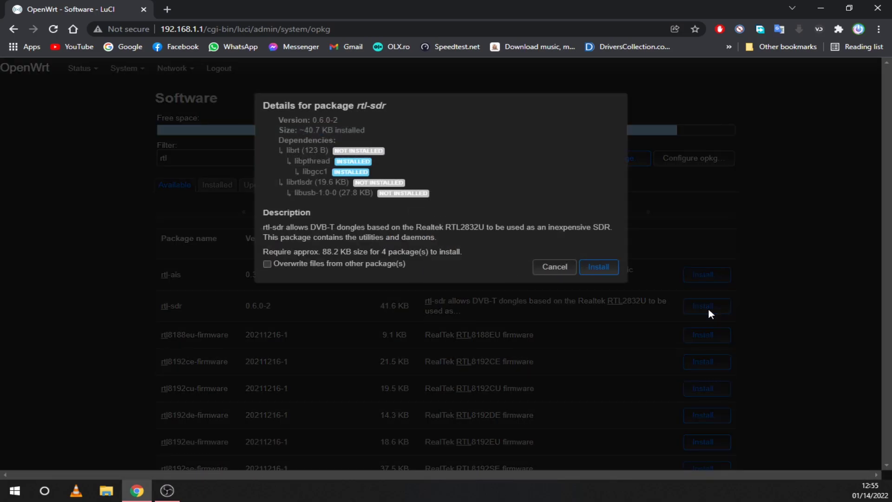
pyautogui.click(599, 267)
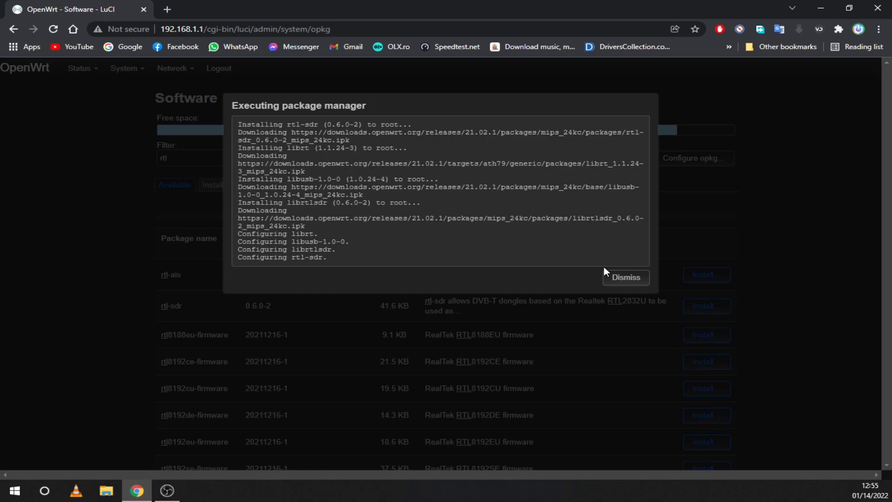
pyautogui.click(624, 281)
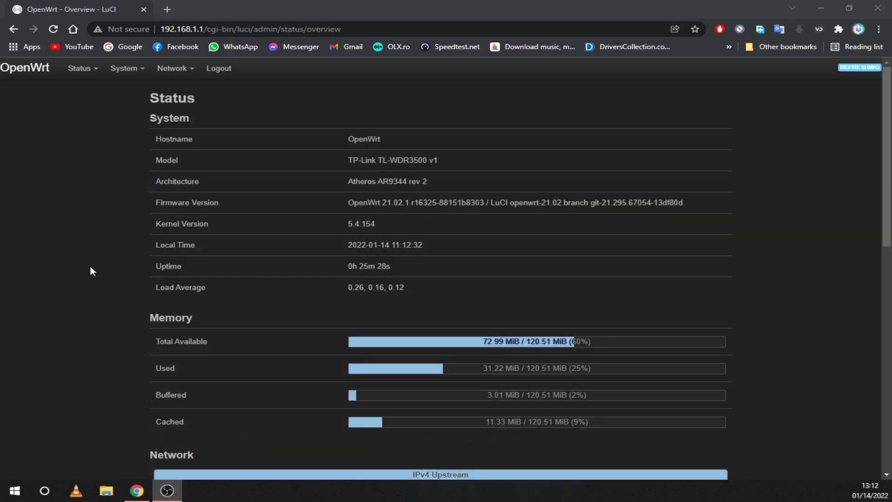
# In Firewall > Port Forwards, add a 'LuCI' forward from port 80 to 192.168.1.1 port 80
pyautogui.moveTo(173, 73)
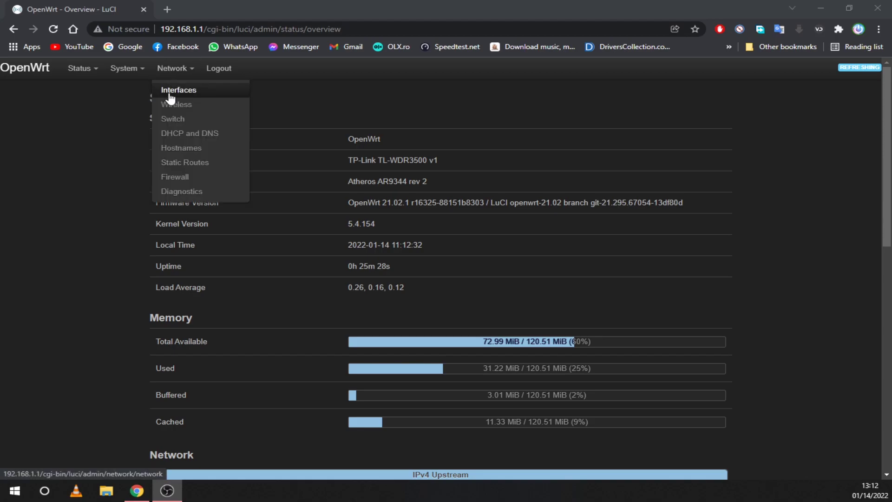
pyautogui.click(172, 178)
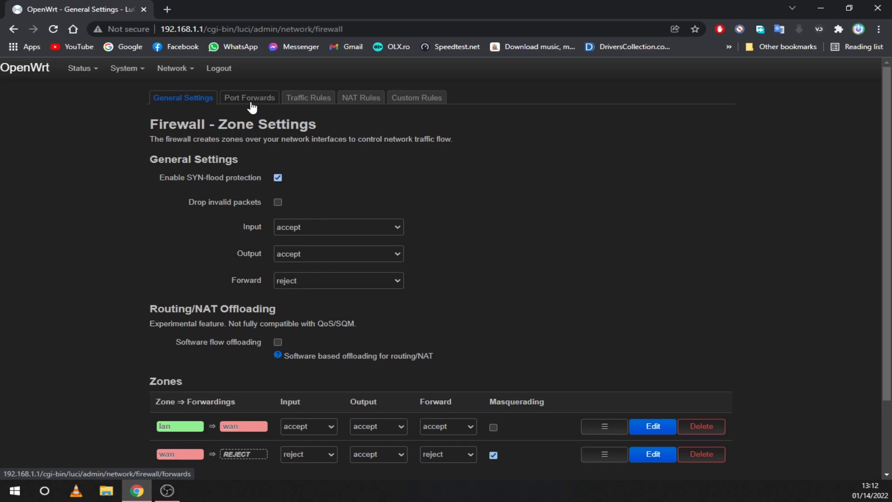
pyautogui.click(251, 102)
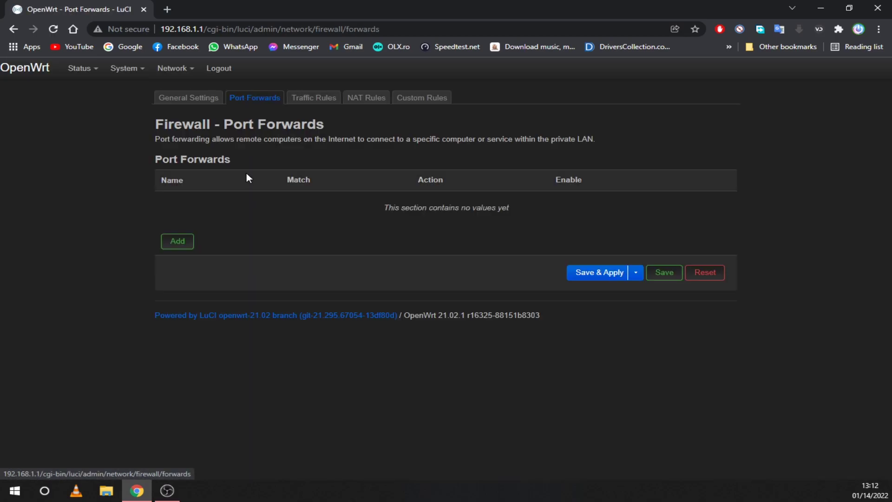
pyautogui.click(183, 242)
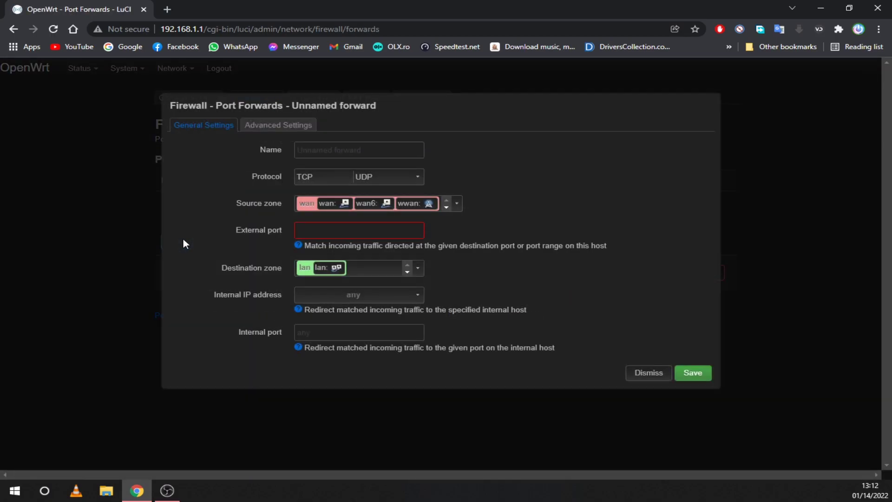
pyautogui.click(342, 149)
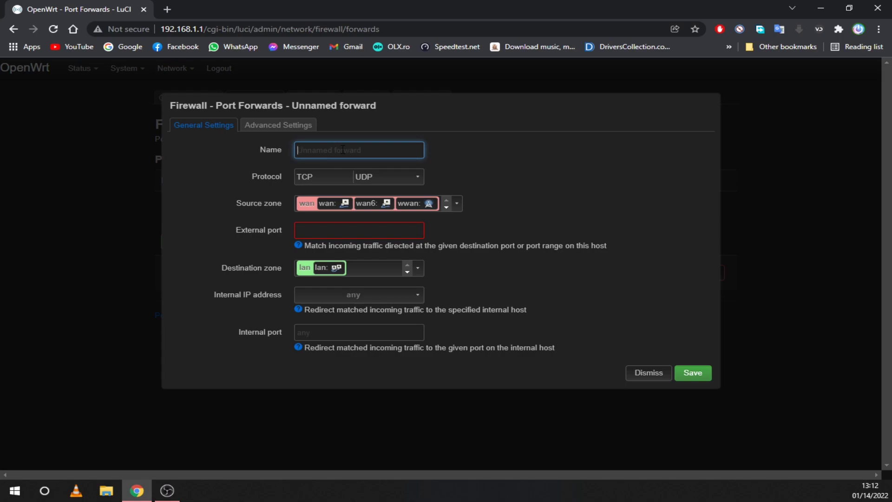
pyautogui.write('LuCI')
pyautogui.click(318, 230)
pyautogui.write('80')
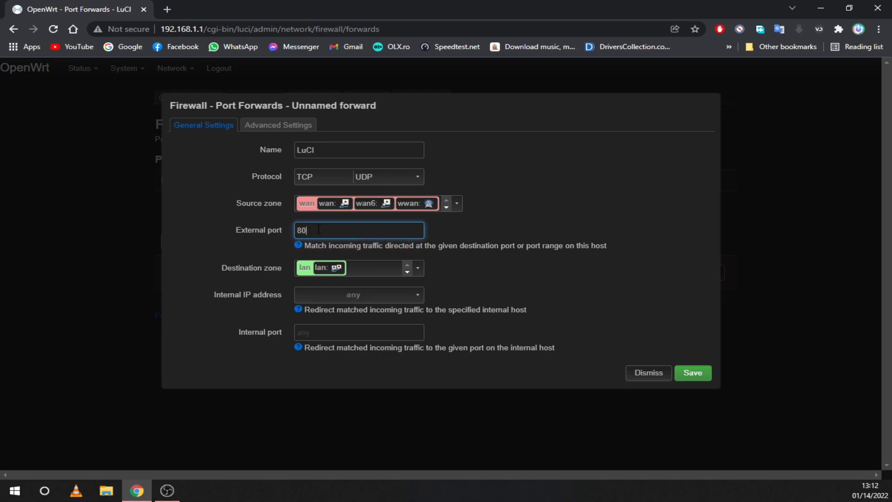
pyautogui.click(319, 335)
pyautogui.write('80')
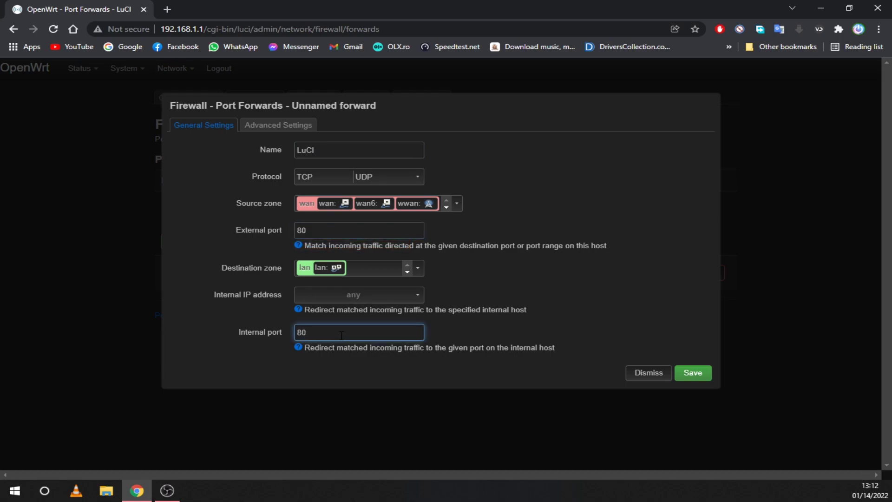
pyautogui.click(355, 297)
pyautogui.click(344, 323)
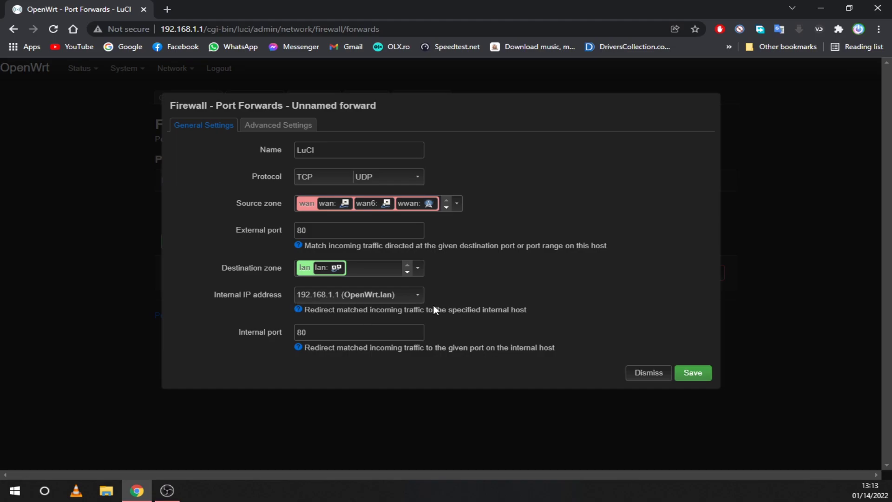
pyautogui.click(693, 375)
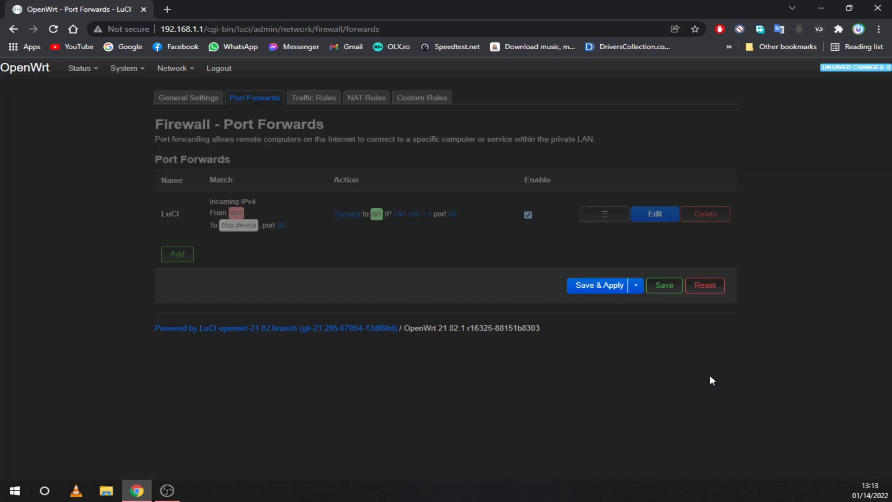
# Add an 'SSH' port forward from port 22 to 192.168.1.1 port 22
pyautogui.click(176, 253)
pyautogui.click(341, 153)
pyautogui.write('SSH')
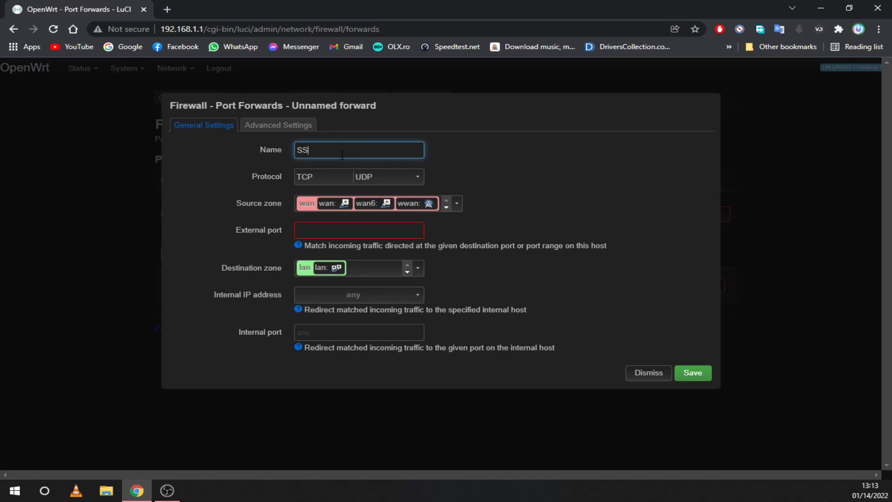
pyautogui.click(344, 230)
pyautogui.write('22')
pyautogui.click(346, 333)
pyautogui.write('22')
pyautogui.click(353, 295)
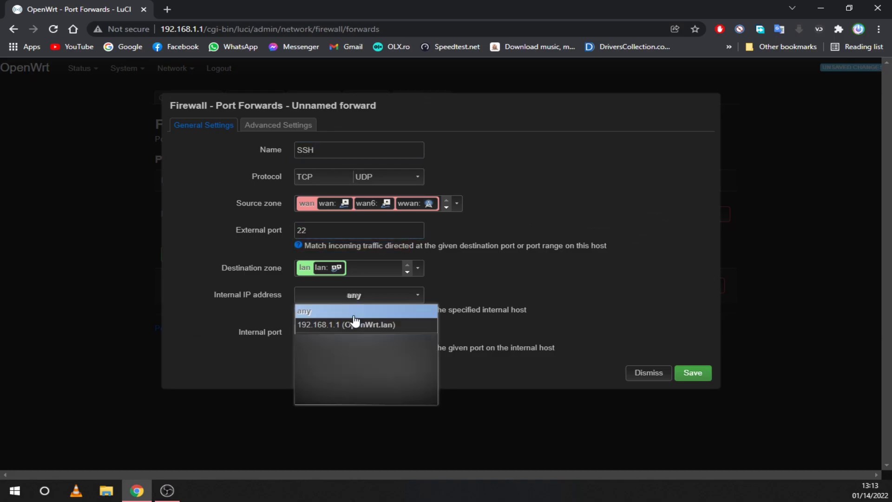
pyautogui.click(354, 320)
pyautogui.click(691, 374)
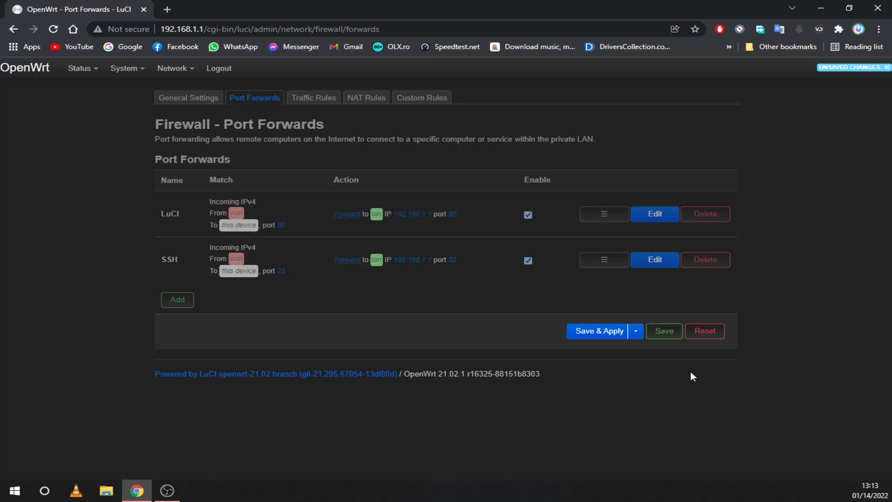
# Add an 'RTL-TCP' forward from port 1234 to 192.168.1.1 port 1234 and apply the firewall changes
pyautogui.click(186, 300)
pyautogui.click(332, 148)
pyautogui.write('RTL-TCP')
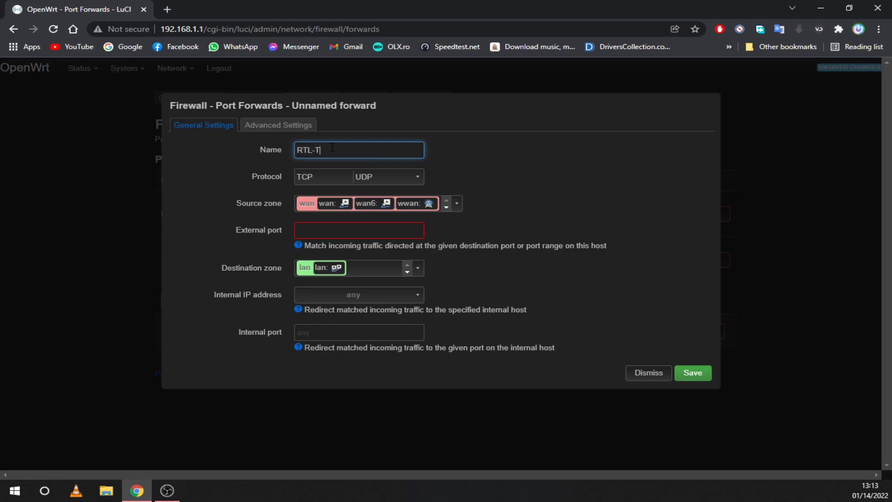
pyautogui.click(344, 230)
pyautogui.write('1234')
pyautogui.click(331, 334)
pyautogui.write('1234')
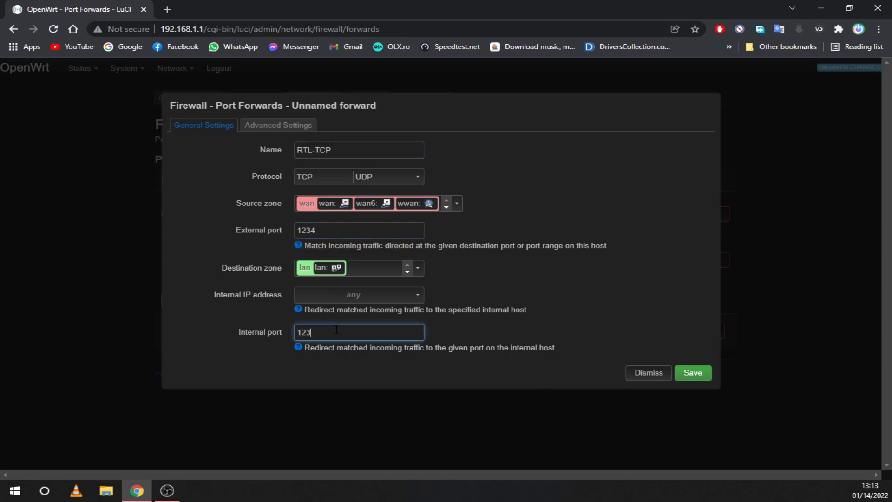
pyautogui.click(372, 294)
pyautogui.click(355, 321)
pyautogui.click(693, 373)
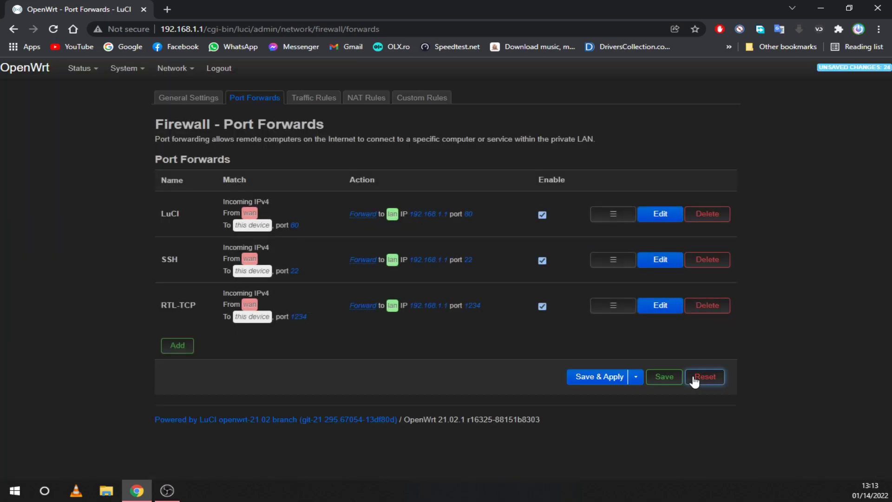
pyautogui.click(584, 377)
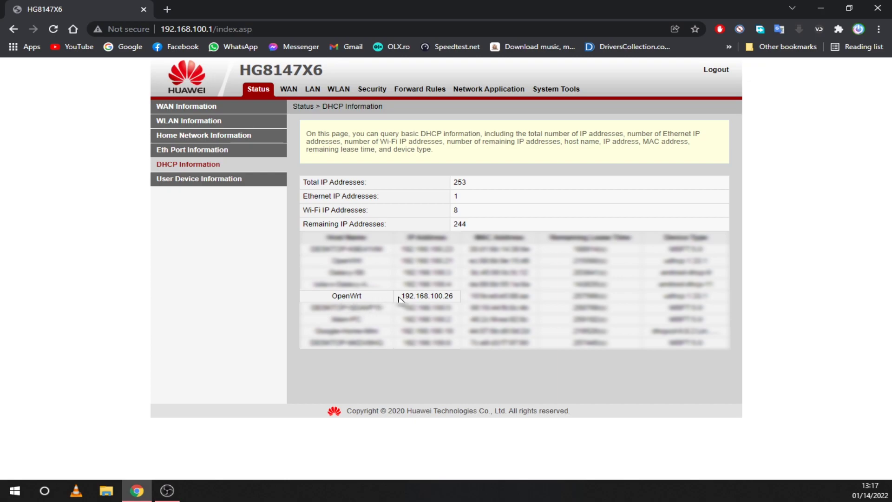
# Open OpenWrt's DHCP-assigned address 192.168.100.26 from the DHCP Information list in a new tab
pyautogui.moveTo(398, 298); pyautogui.dragTo(457, 302)
pyautogui.rightClick(450, 297)
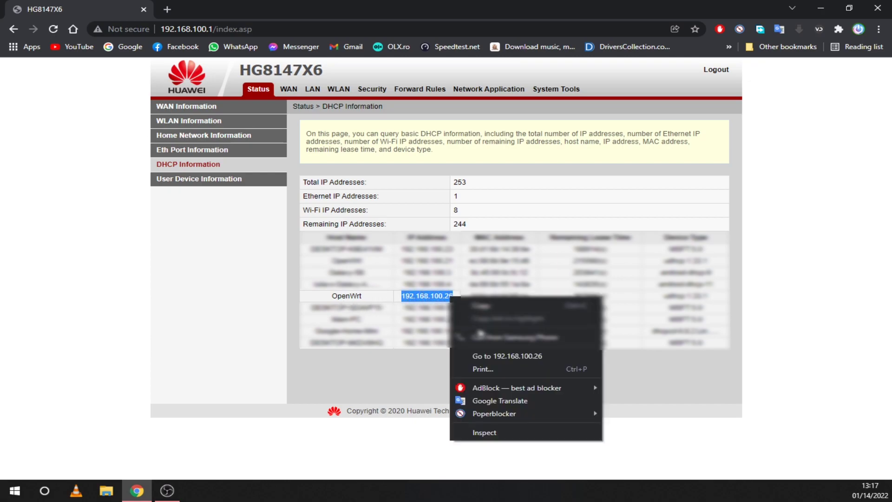
pyautogui.click(489, 356)
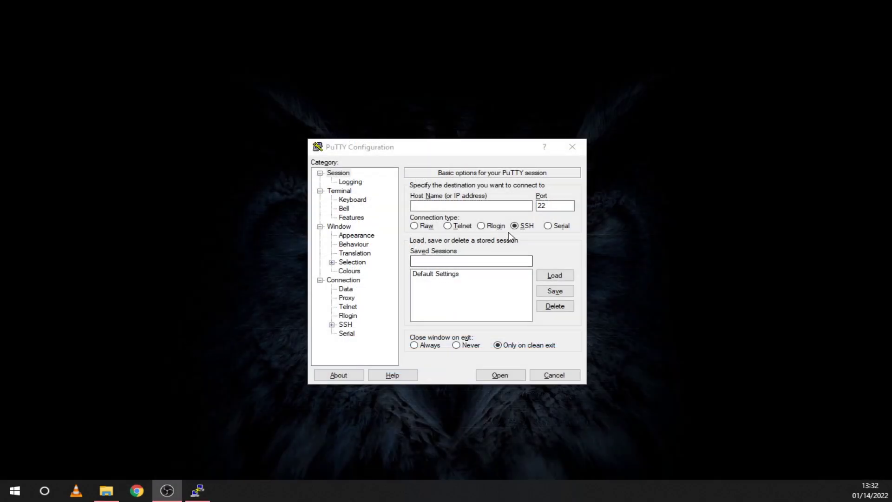
# Connect PuTTY over SSH to 192.168.100.26 and log in as root with the account password
pyautogui.click(521, 226)
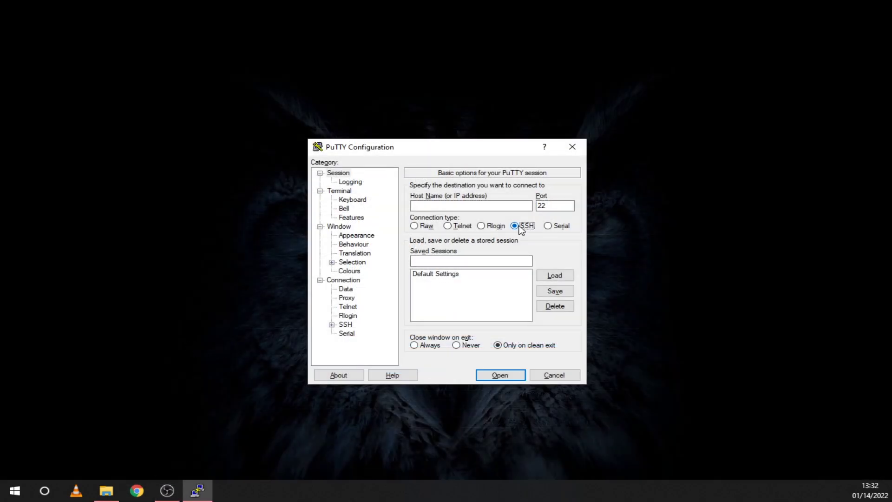
pyautogui.click(485, 210)
pyautogui.write('192.168.1')
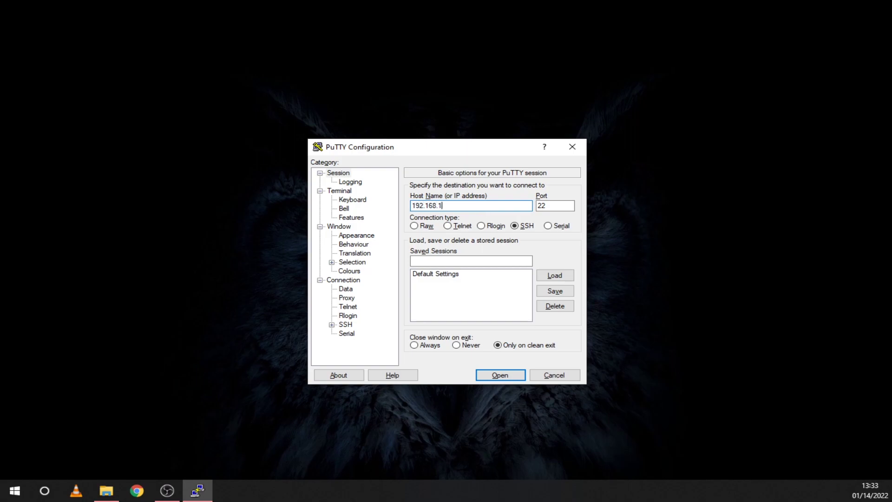
pyautogui.write('00.26')
pyautogui.press('Return')
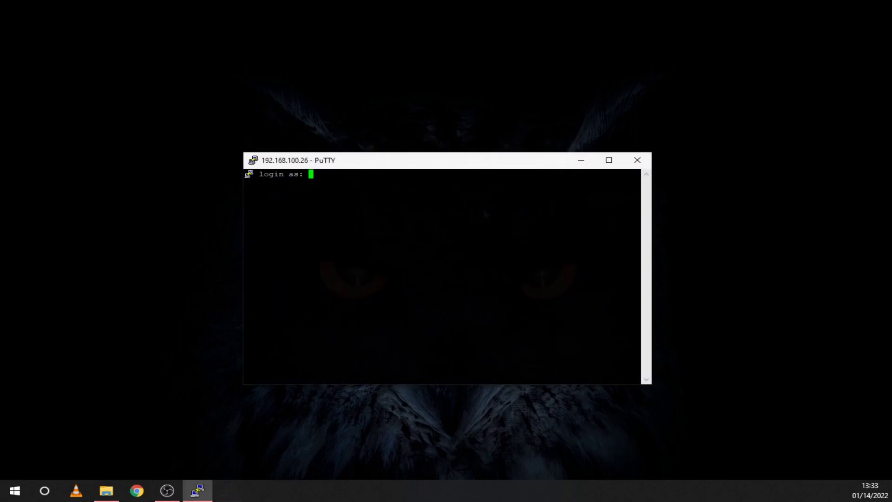
pyautogui.write('root')
pyautogui.press('Return')
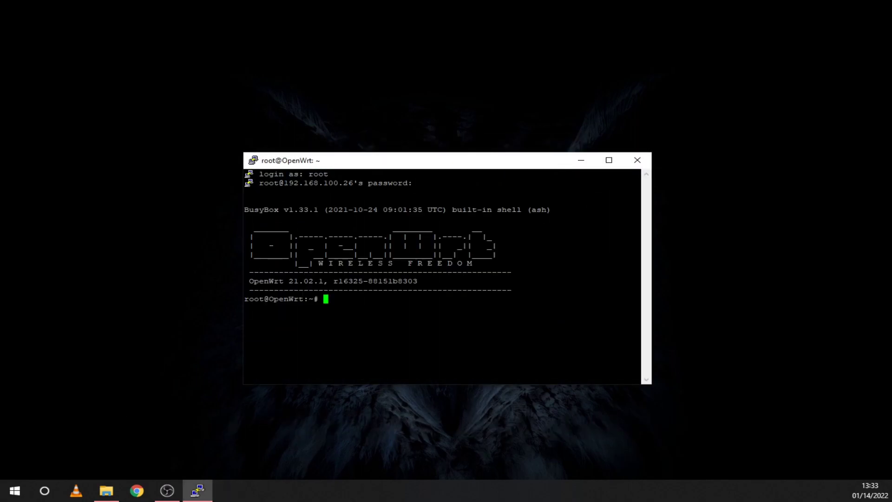
pyautogui.write('rtl_tcp -a 192.168.1.1 -n 8 -b 8')
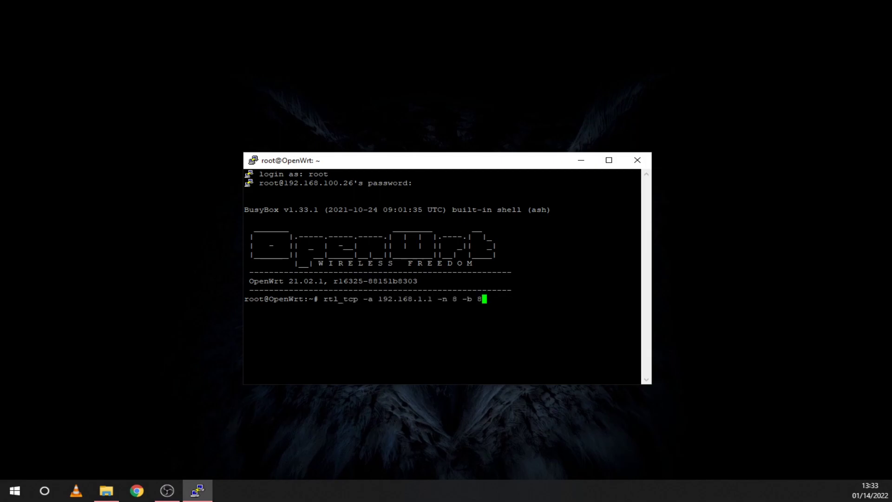
# Start rtl_tcp on the router and define an RTL Dongle (TCP) at 192.168.100.26:1234 with R820T gains
pyautogui.press('Return')
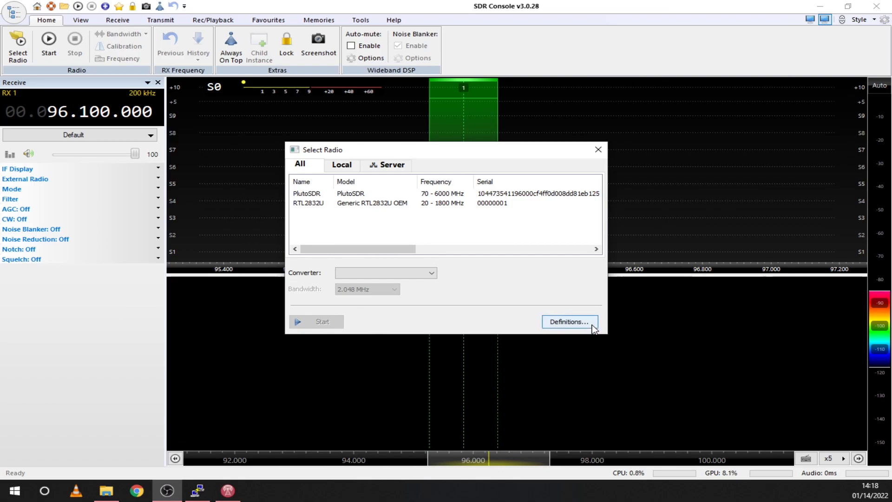
pyautogui.click(592, 325)
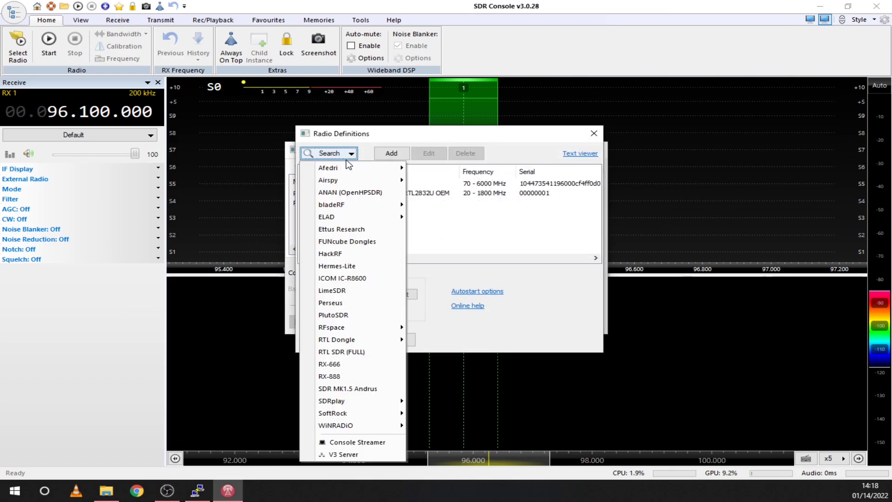
pyautogui.moveTo(394, 339)
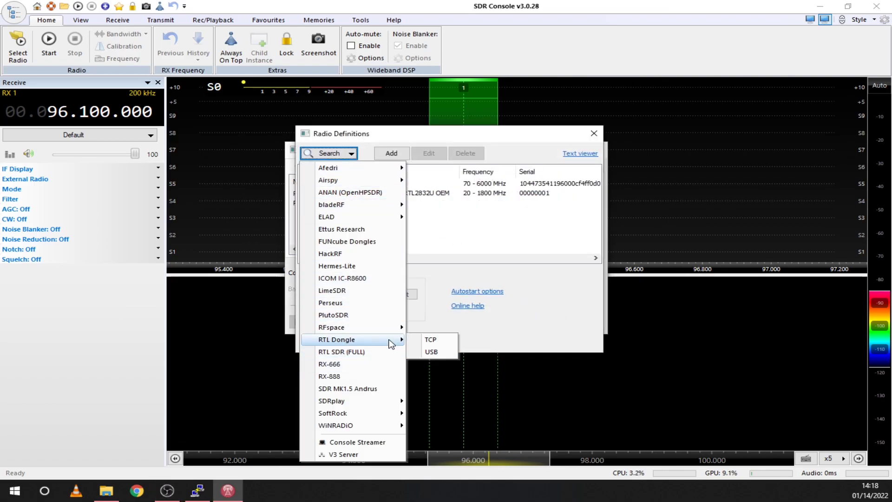
pyautogui.click(430, 340)
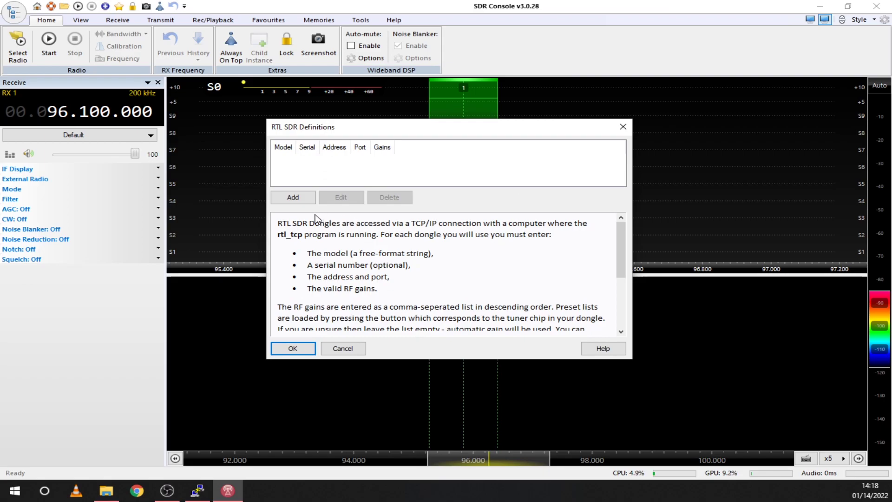
pyautogui.click(306, 200)
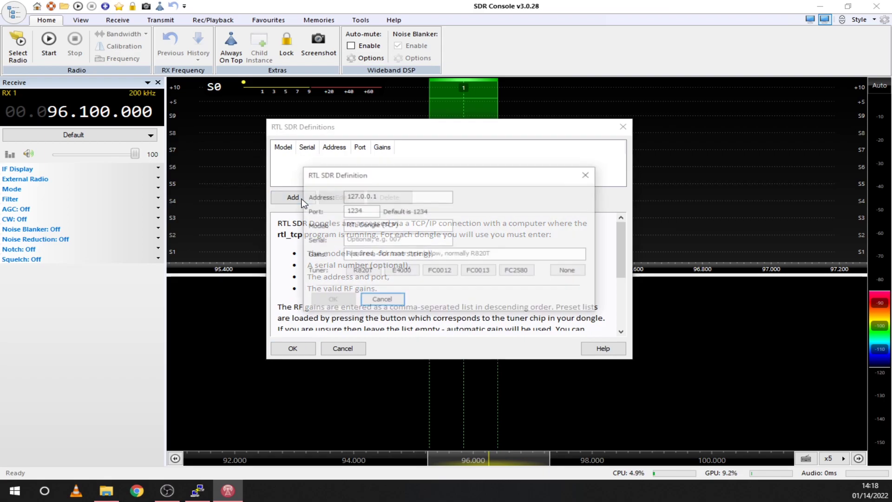
pyautogui.click(363, 271)
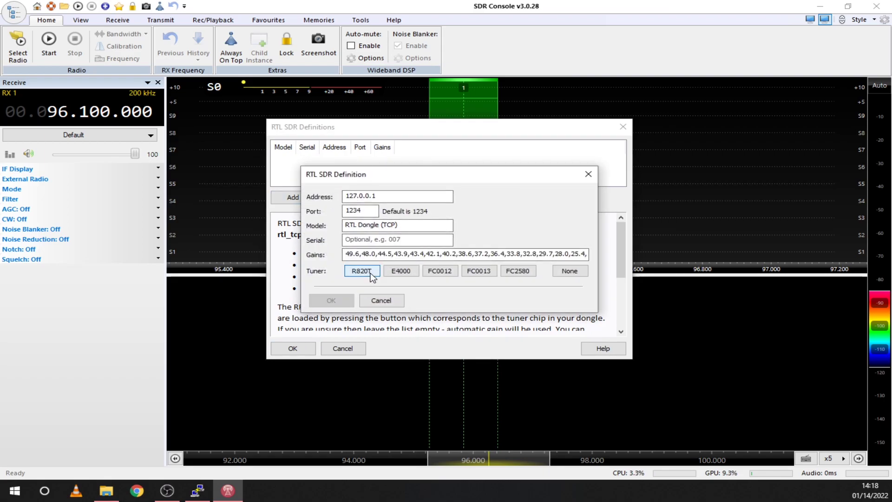
pyautogui.doubleClick(388, 201)
pyautogui.write('1')
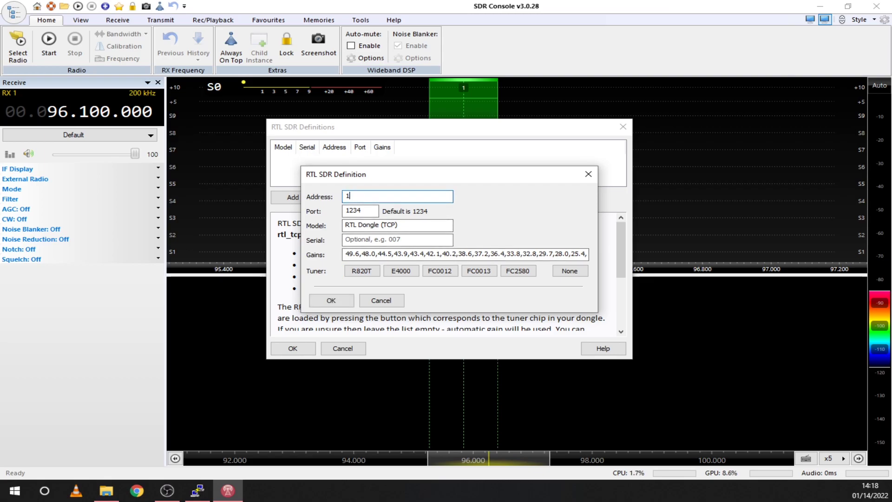
pyautogui.write('92.168.100.26')
pyautogui.click(330, 300)
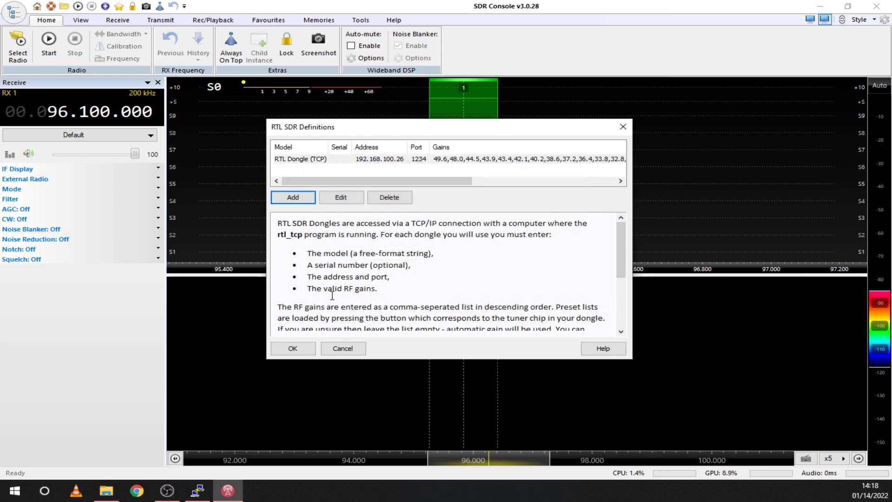
# Add and save the RTL Dongle (TCP) definition, then select it and start receiving at 2.048 MHz
pyautogui.click(293, 348)
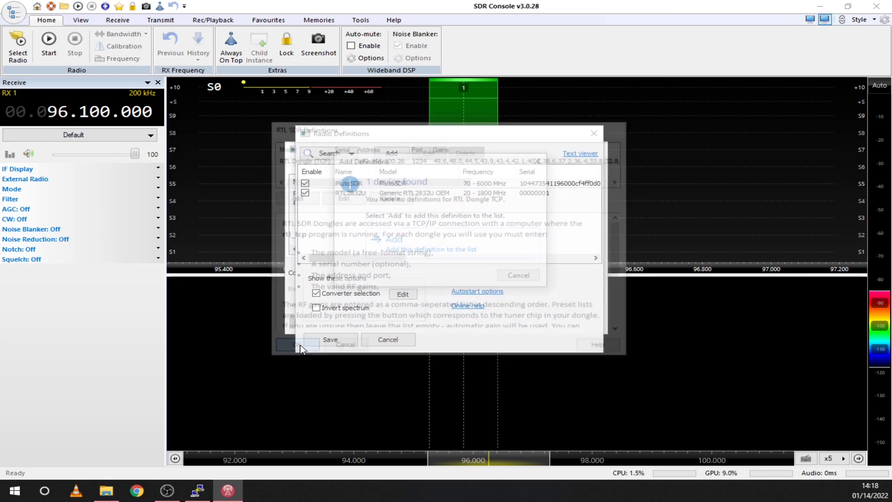
pyautogui.click(440, 259)
pyautogui.click(389, 194)
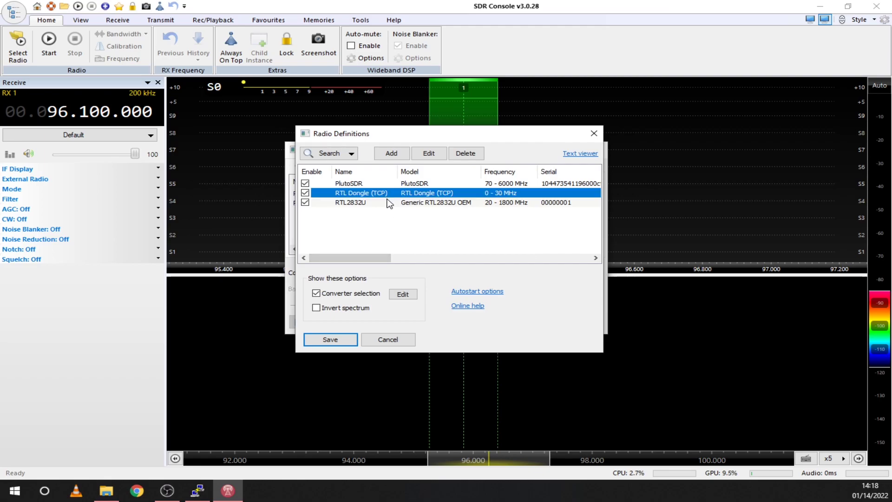
pyautogui.click(349, 337)
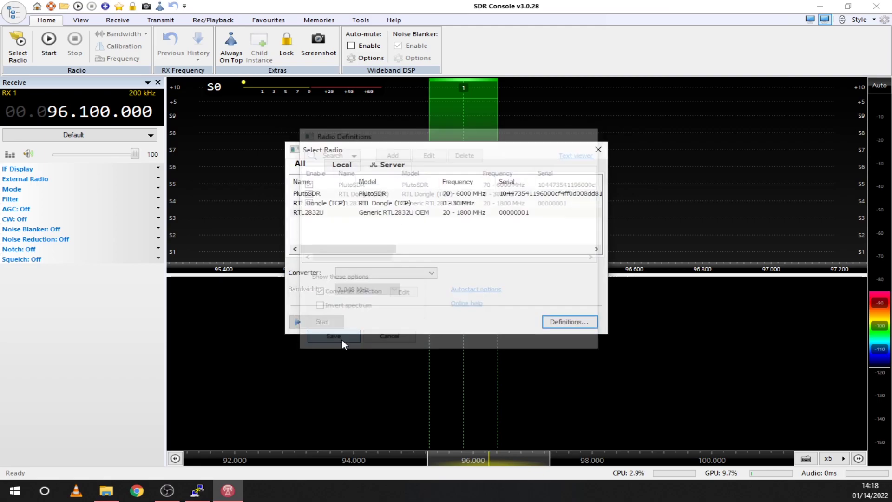
pyautogui.click(334, 205)
pyautogui.click(369, 289)
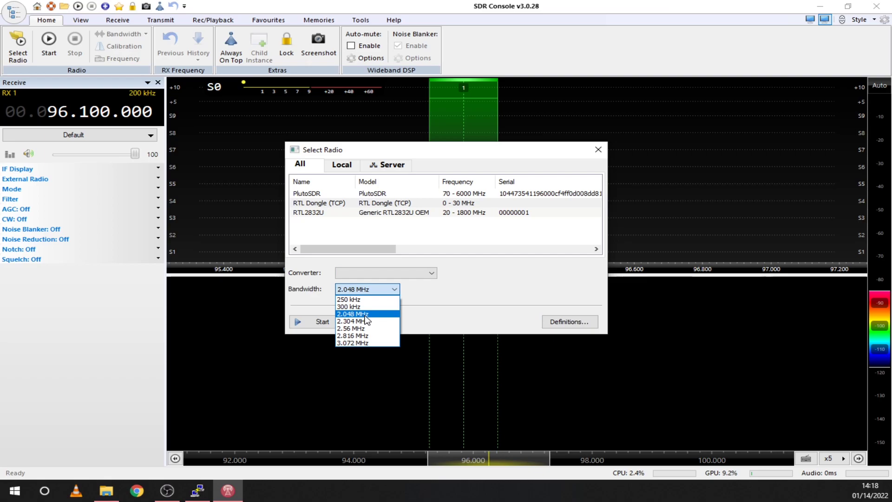
pyautogui.click(370, 314)
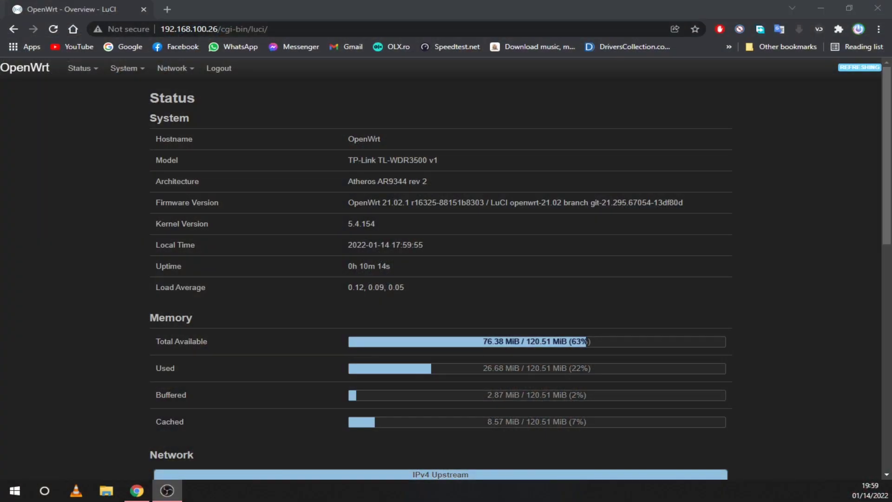
# Paste 'rtl_tcp -a 192.168.1.1 -n 8 -b 8' above exit 0 in System > Startup > Local Startup and save
pyautogui.moveTo(140, 74)
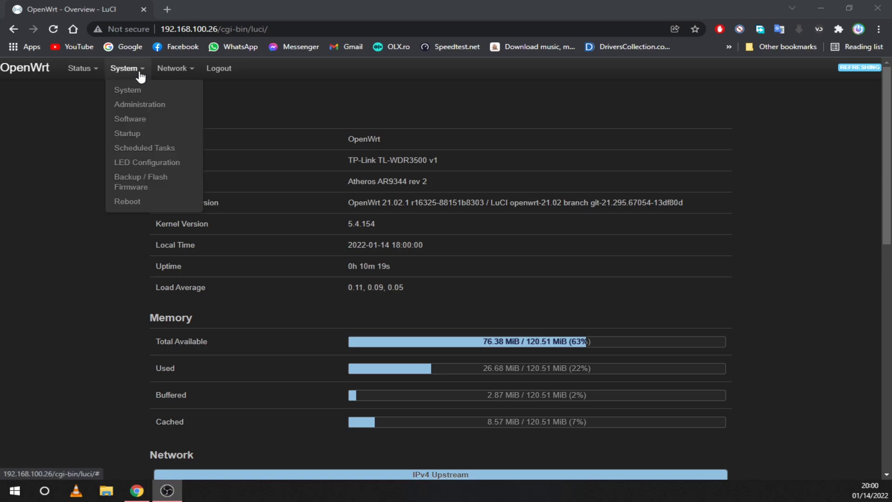
pyautogui.click(134, 132)
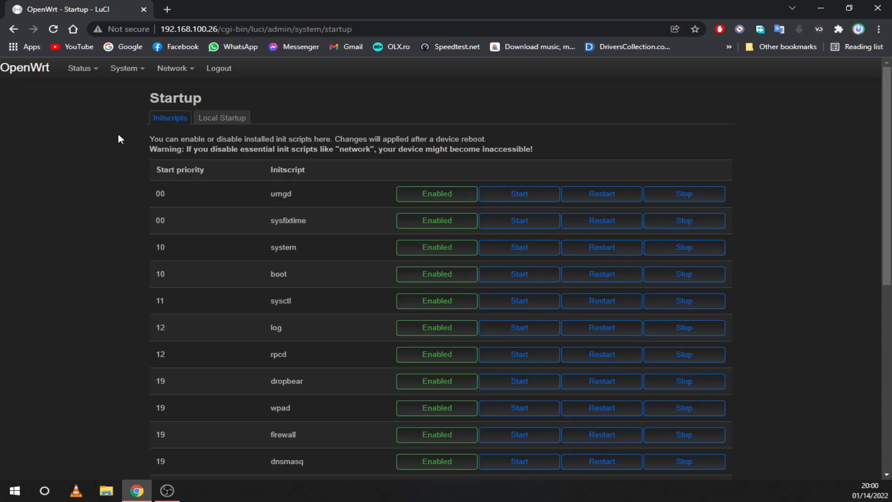
pyautogui.click(216, 122)
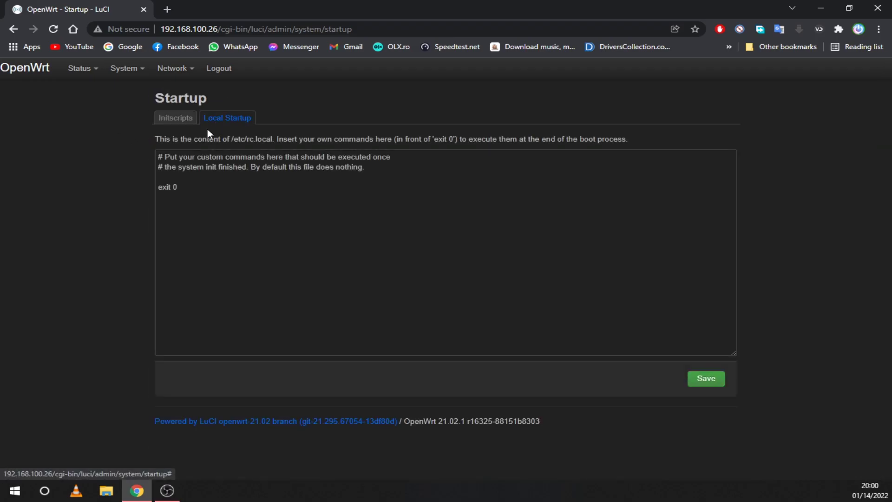
pyautogui.click(179, 177)
pyautogui.rightClick(179, 177)
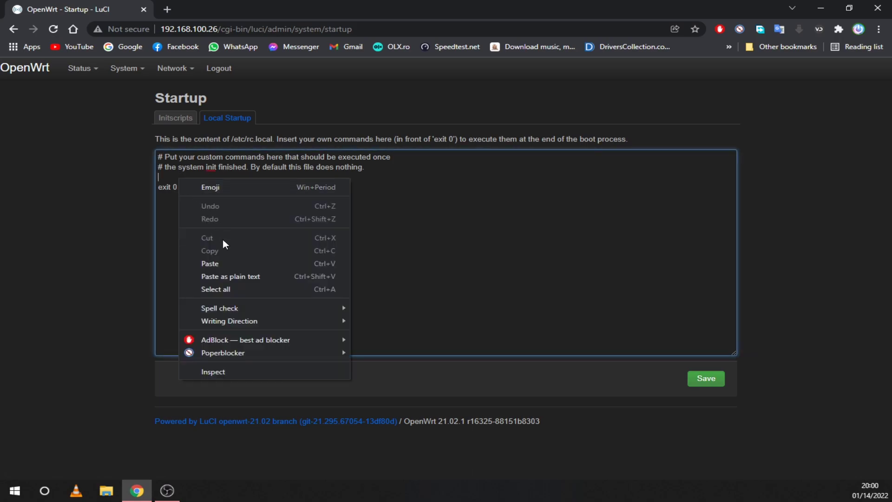
pyautogui.click(218, 262)
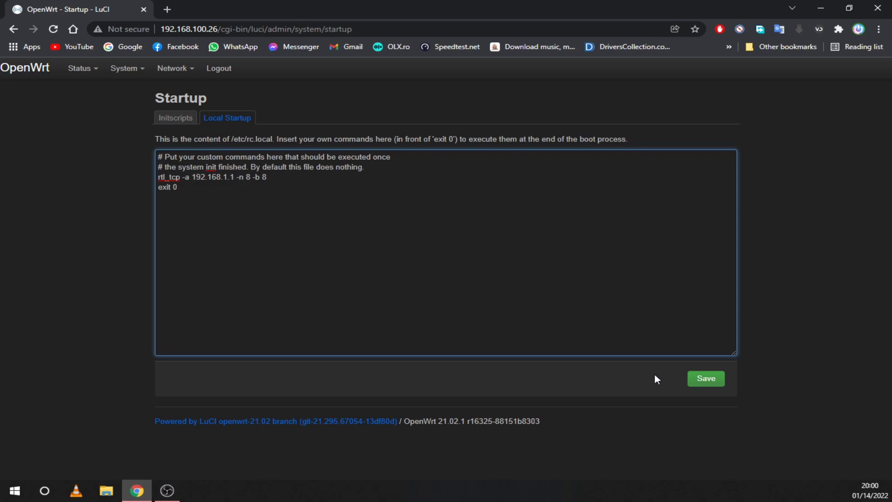
pyautogui.click(706, 378)
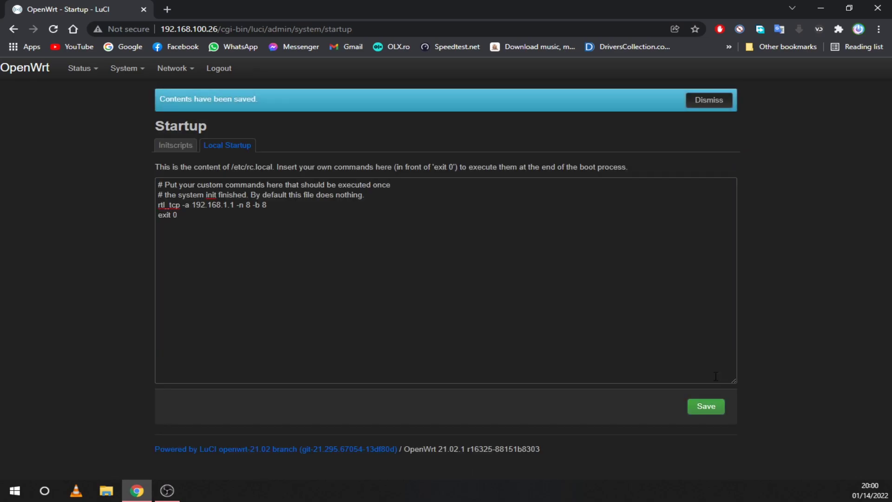